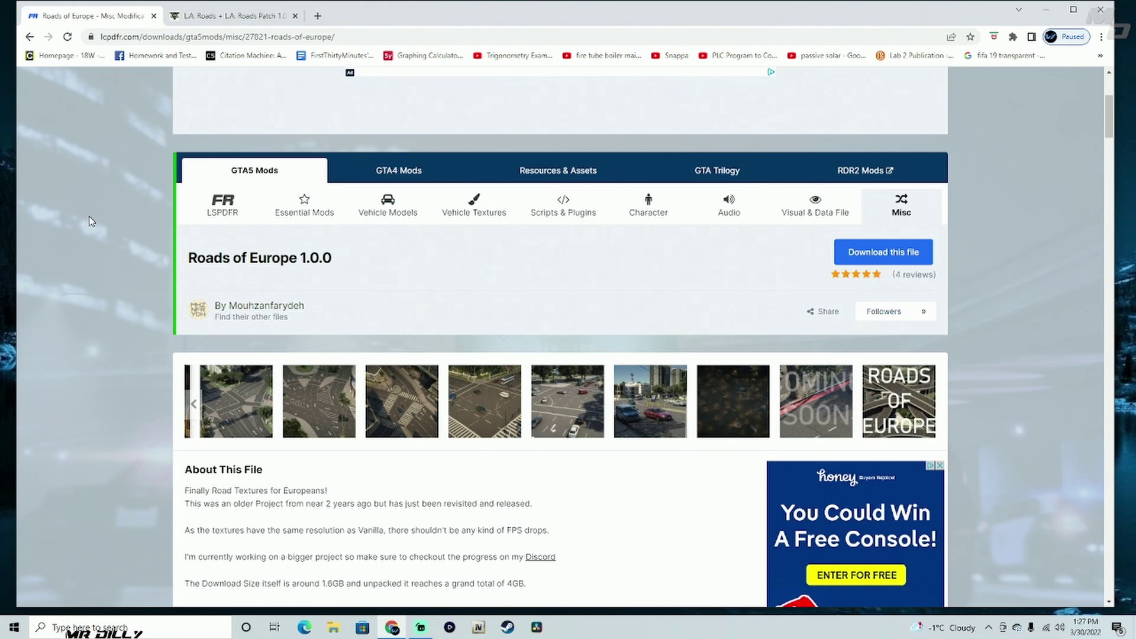
Glance at the L.A. Roads tab, then enlarge the first Roads of Europe 1.0.0 gallery screenshot
{"action": "left_click", "coordinate": [210, 15]}
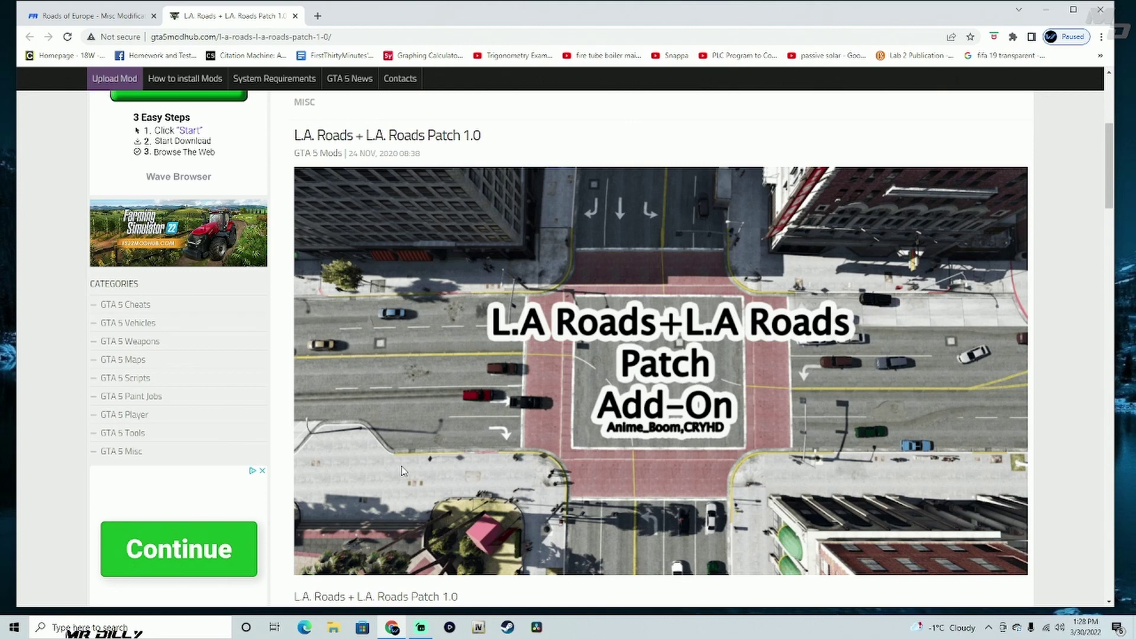
{"action": "left_click", "coordinate": [95, 16]}
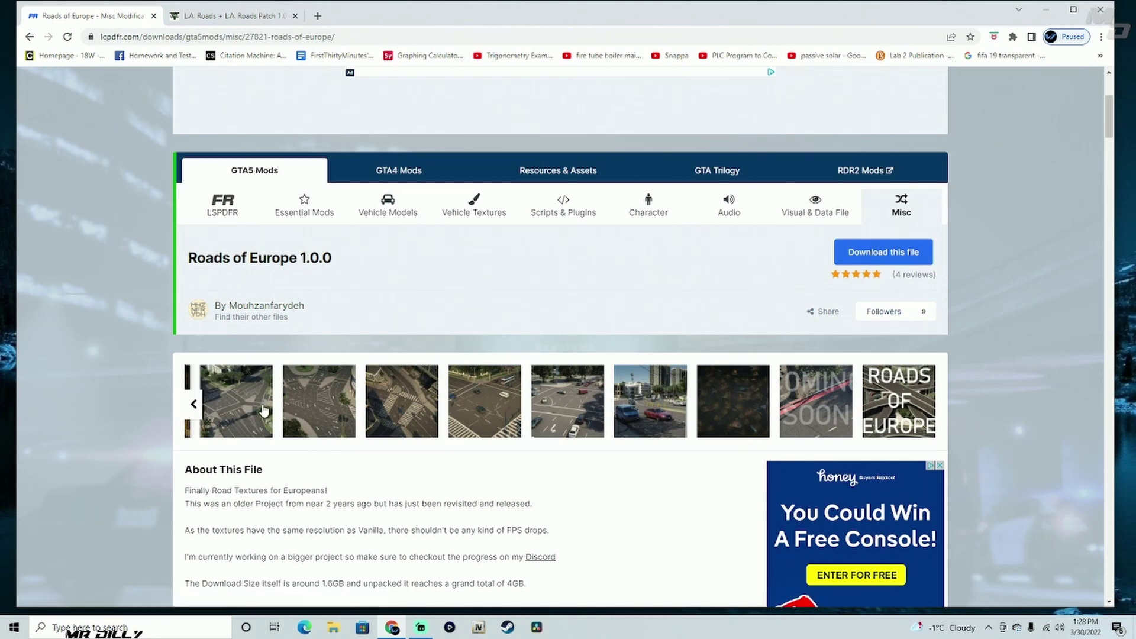
{"action": "left_click", "coordinate": [299, 417]}
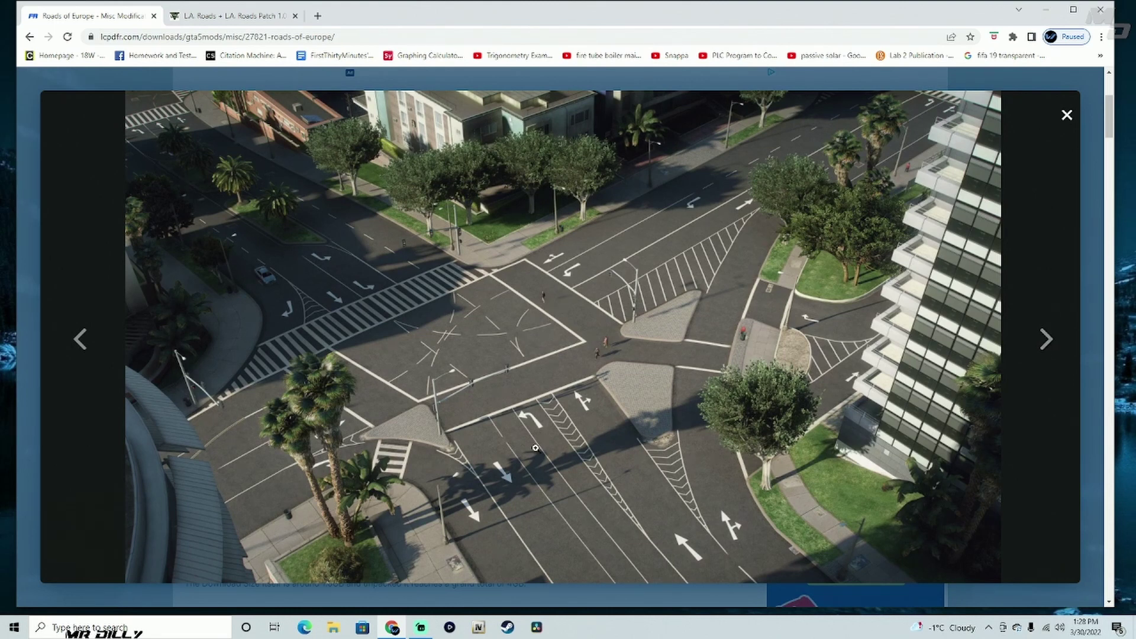
Page through three more Roads of Europe screenshots, close the viewer and return to L.A. Roads
{"action": "left_click", "coordinate": [1046, 340]}
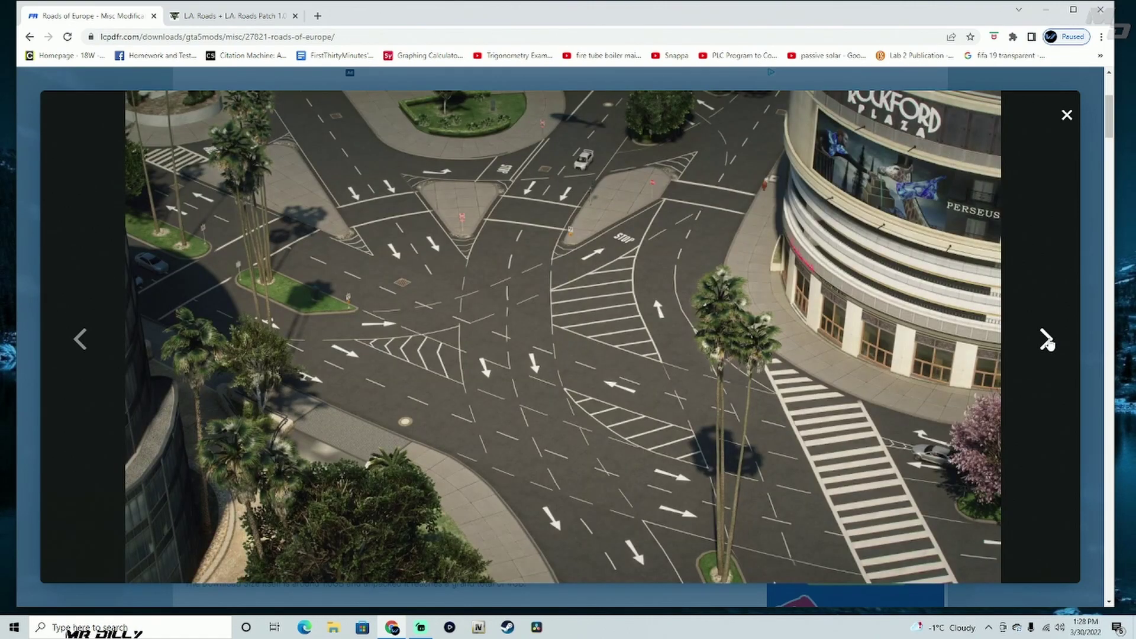
{"action": "left_click", "coordinate": [1046, 340]}
{"action": "left_click", "coordinate": [1046, 340]}
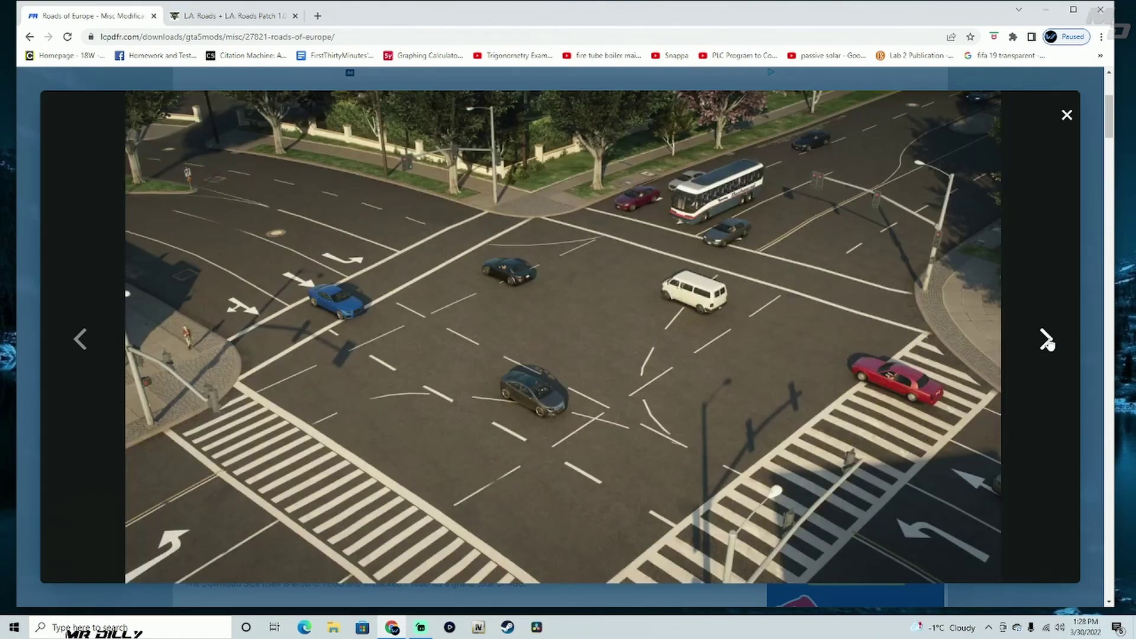
{"action": "left_click", "coordinate": [1066, 115]}
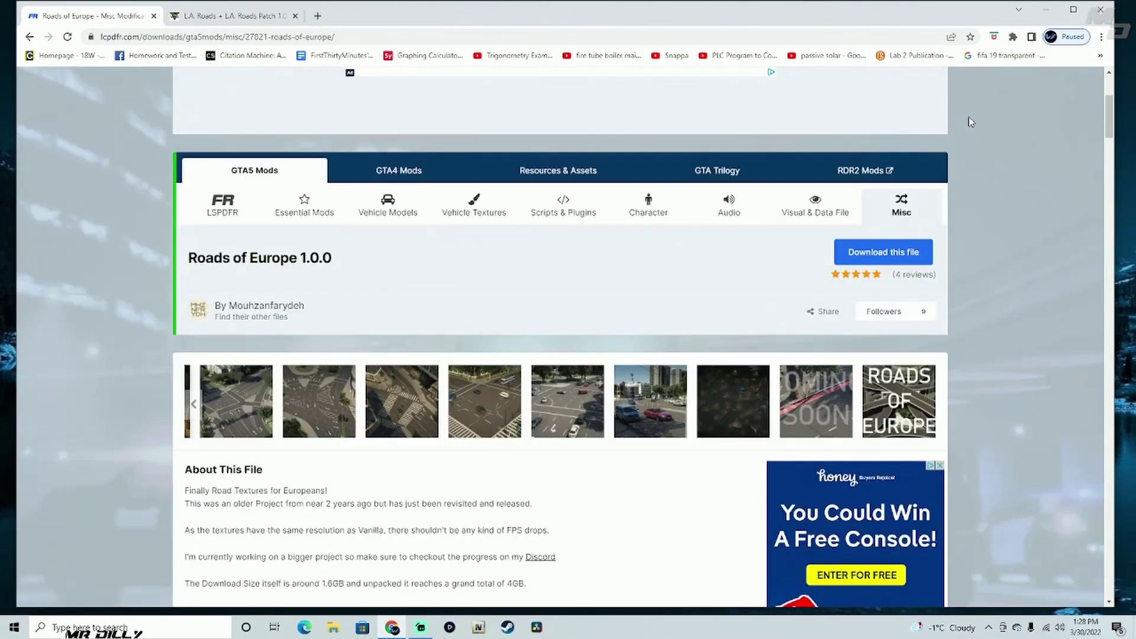
{"action": "left_click", "coordinate": [238, 16]}
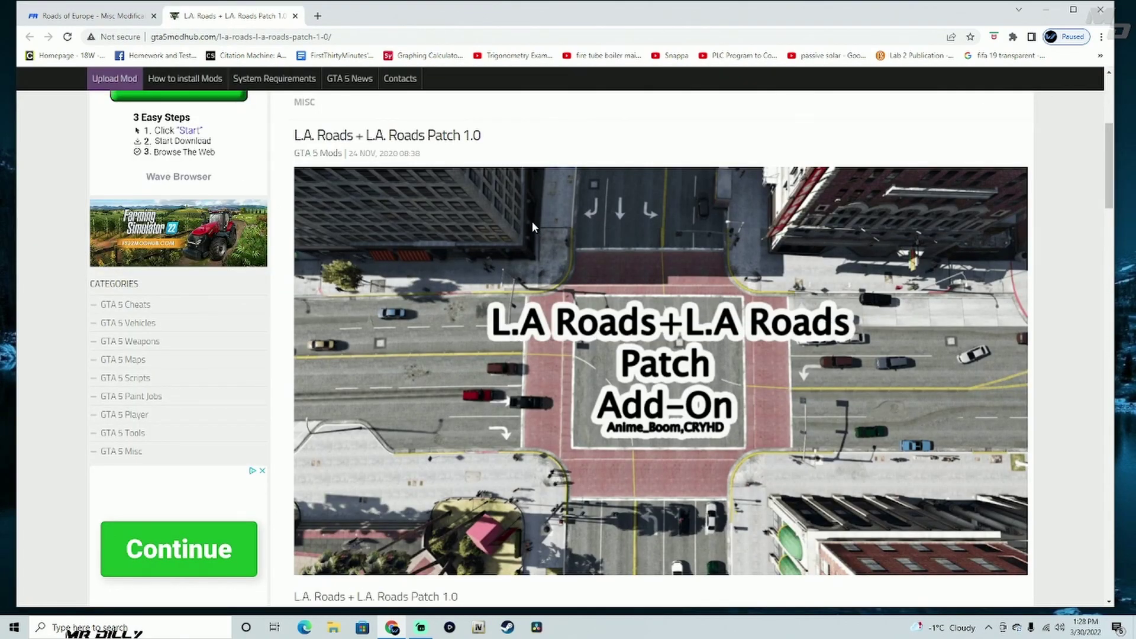
Scroll the L.A. Roads + Patch 1.0 page and start the LA_ROADS.zip download
{"action": "scroll", "coordinate": [532, 221], "scroll_direction": "down", "scroll_amount": 1}
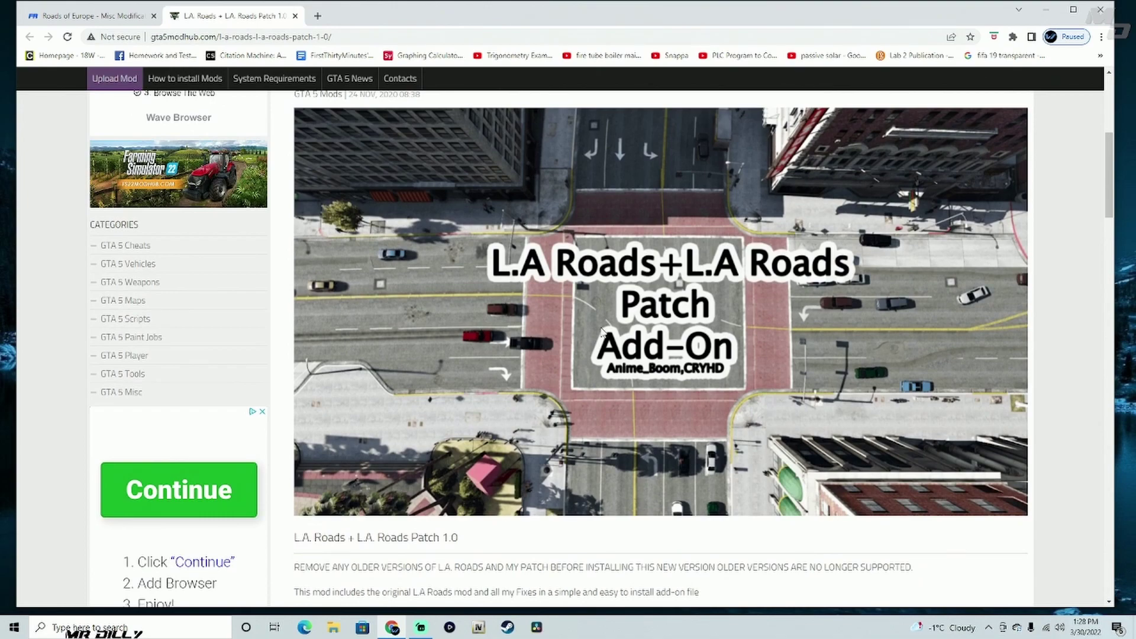
{"action": "scroll", "coordinate": [710, 340], "scroll_direction": "down", "scroll_amount": 20}
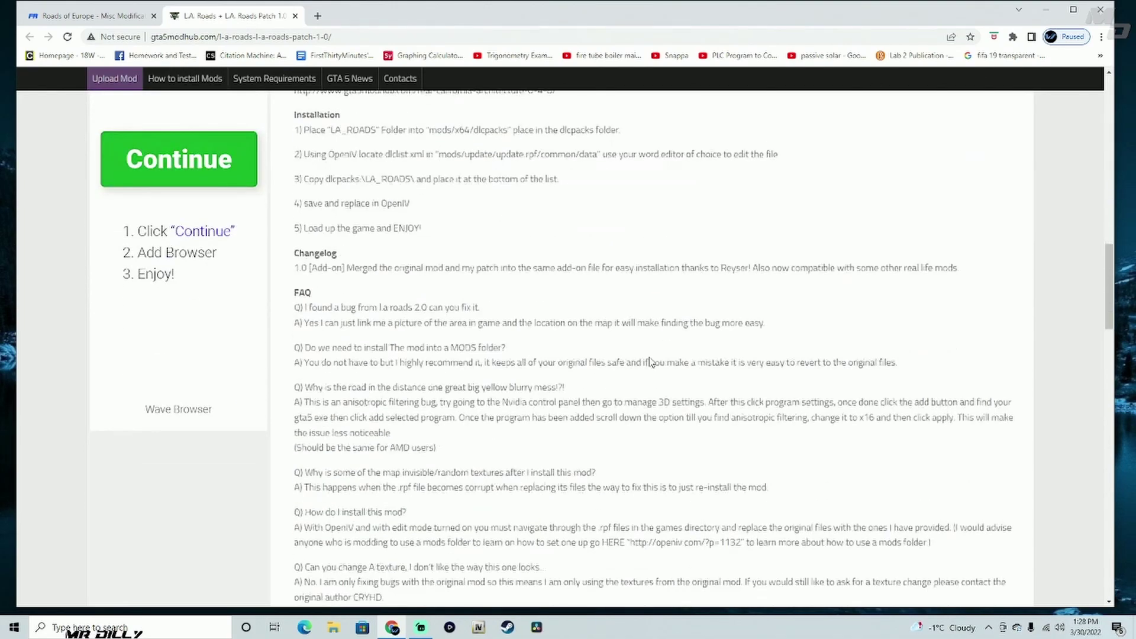
{"action": "scroll", "coordinate": [651, 361], "scroll_direction": "down", "scroll_amount": 9}
{"action": "scroll", "coordinate": [649, 360], "scroll_direction": "up", "scroll_amount": 2}
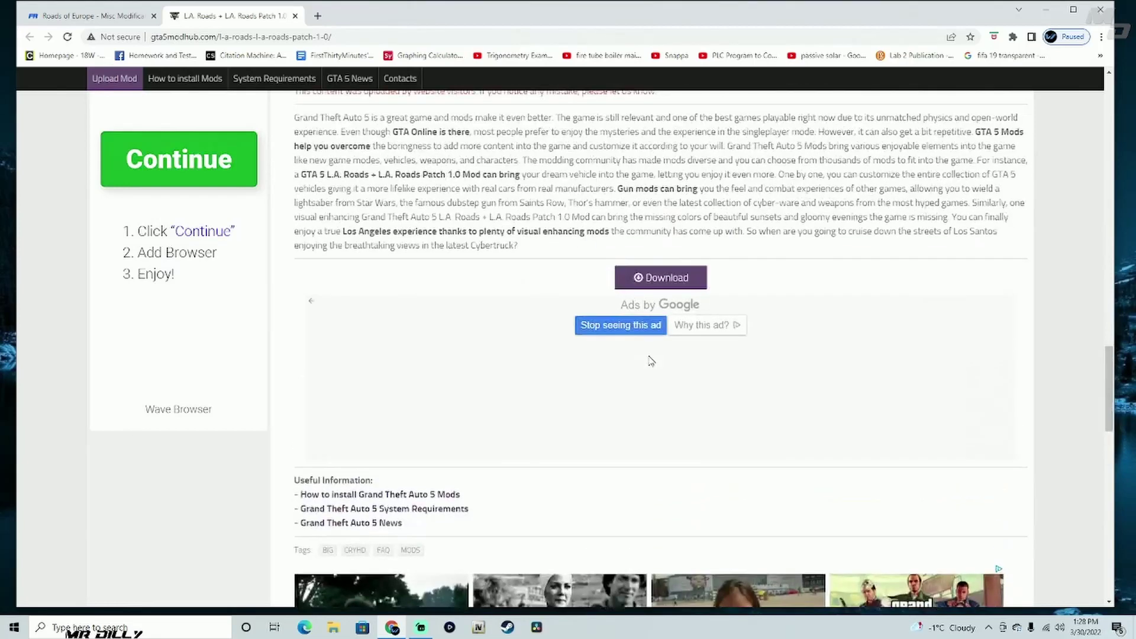
{"action": "left_click", "coordinate": [664, 280]}
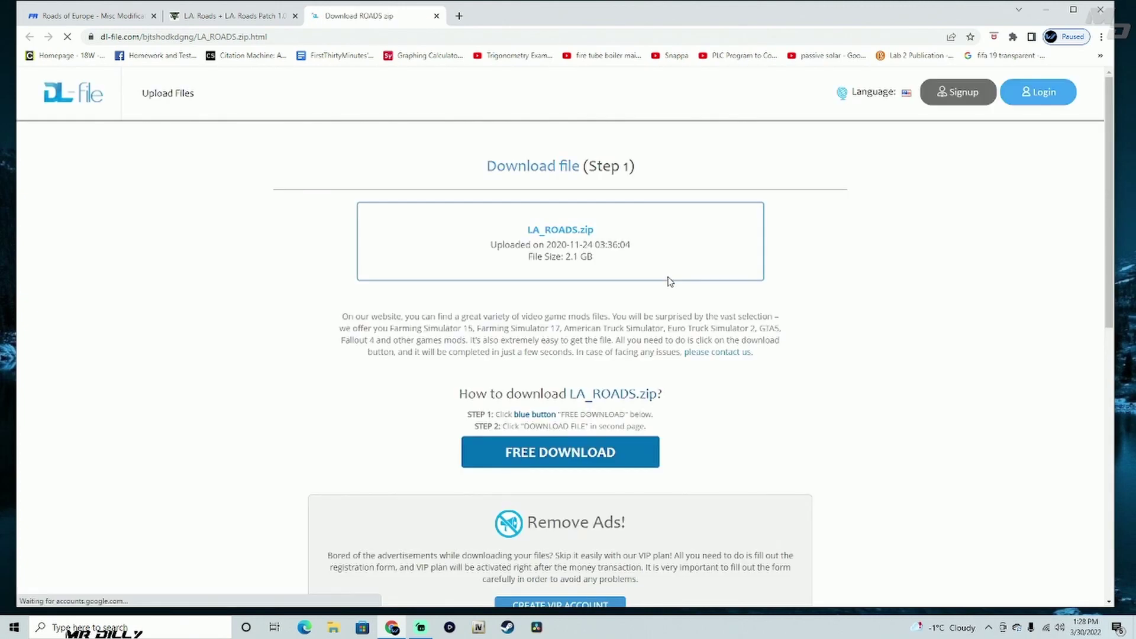
Pass FREE DOWNLOAD, close the fake security warning tab, and reach the DOWNLOAD FILE step
{"action": "scroll", "coordinate": [667, 331], "scroll_direction": "down", "scroll_amount": 4}
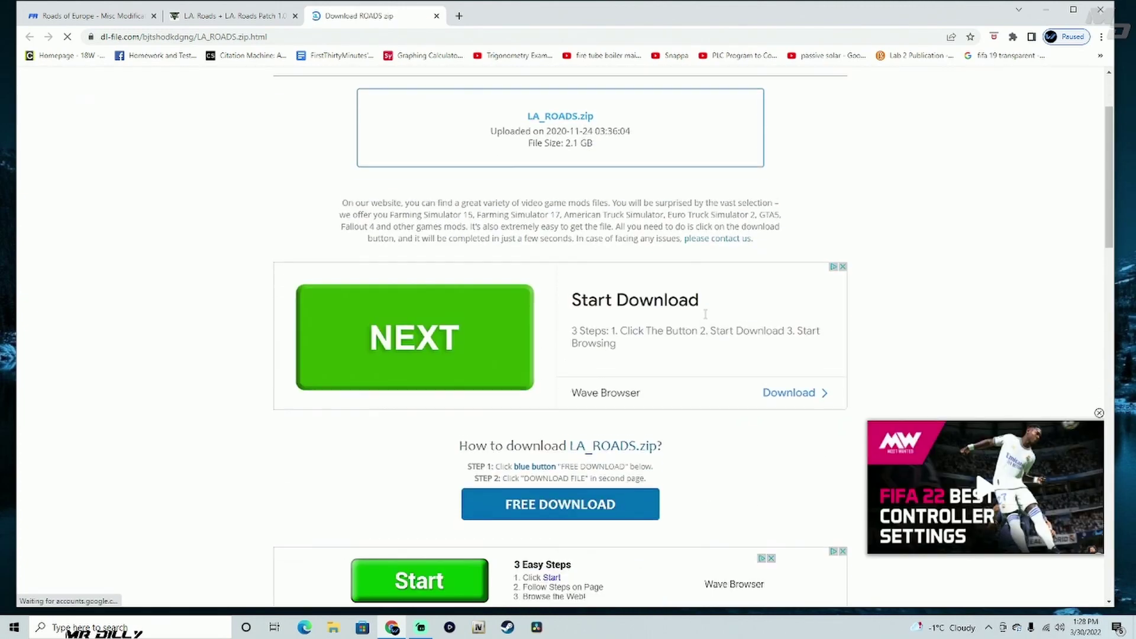
{"action": "scroll", "coordinate": [667, 330], "scroll_direction": "down", "scroll_amount": 1}
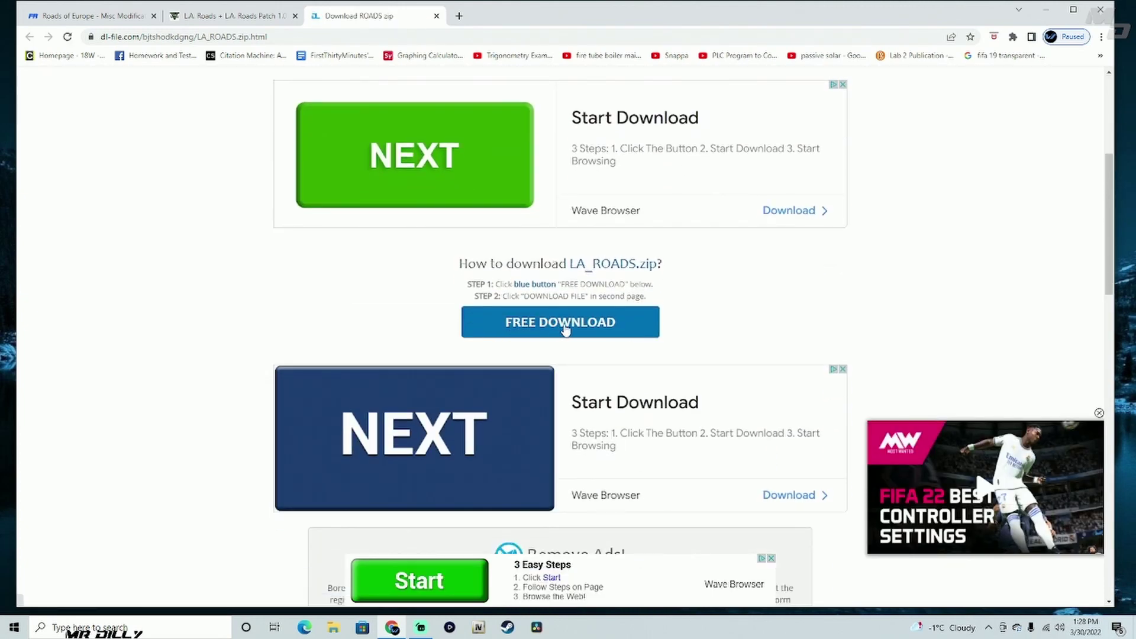
{"action": "left_click", "coordinate": [594, 324]}
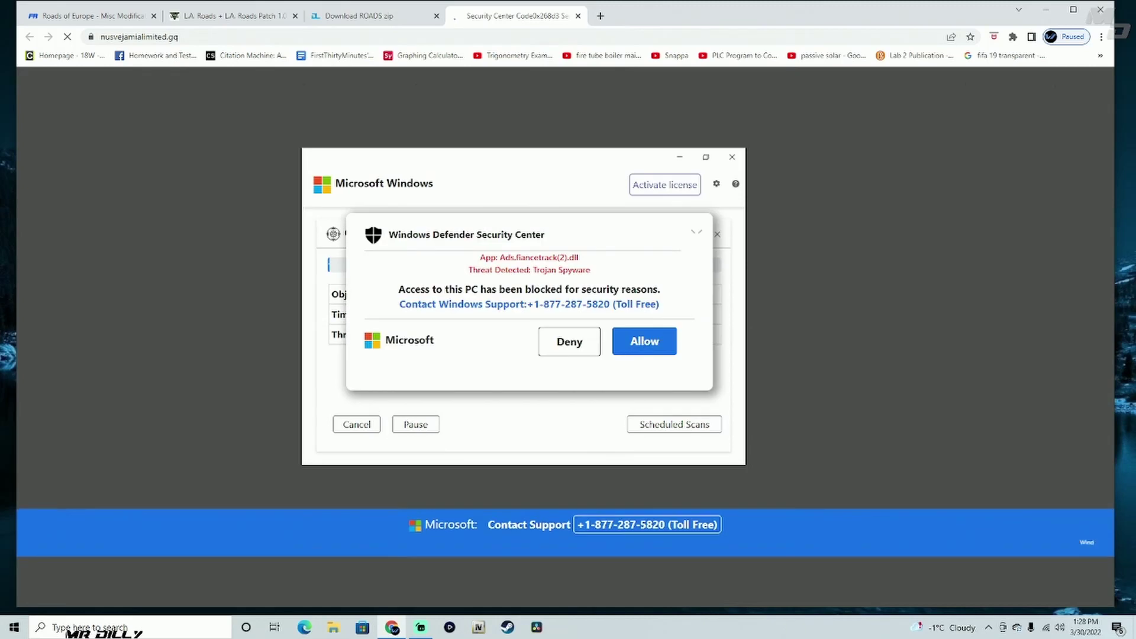
{"action": "key", "text": "ctrl+w"}
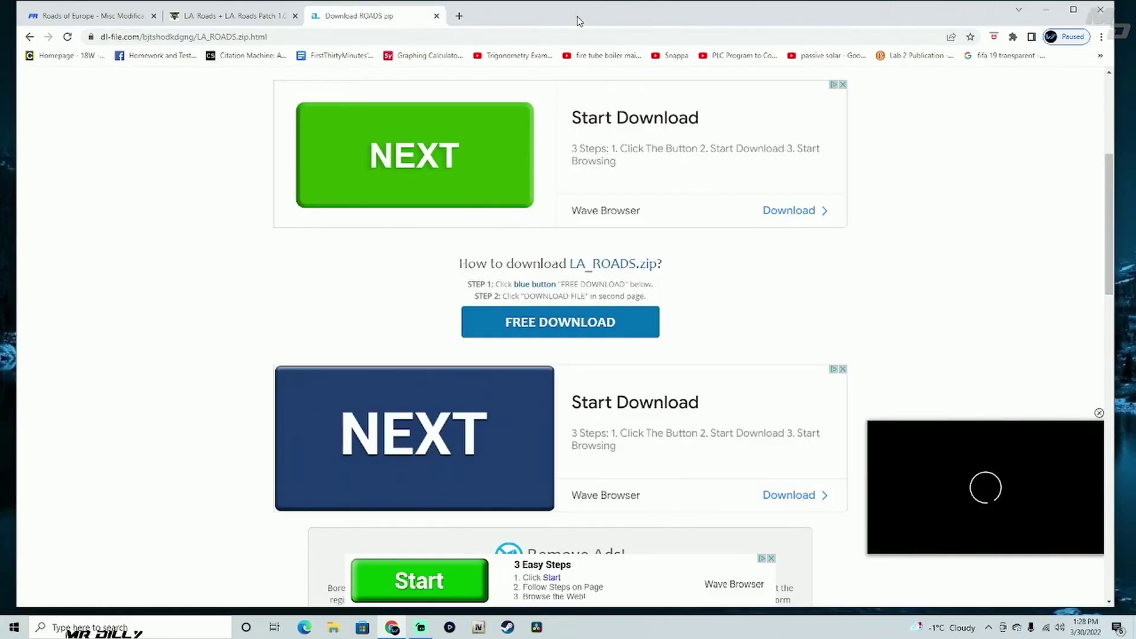
{"action": "left_click", "coordinate": [560, 322]}
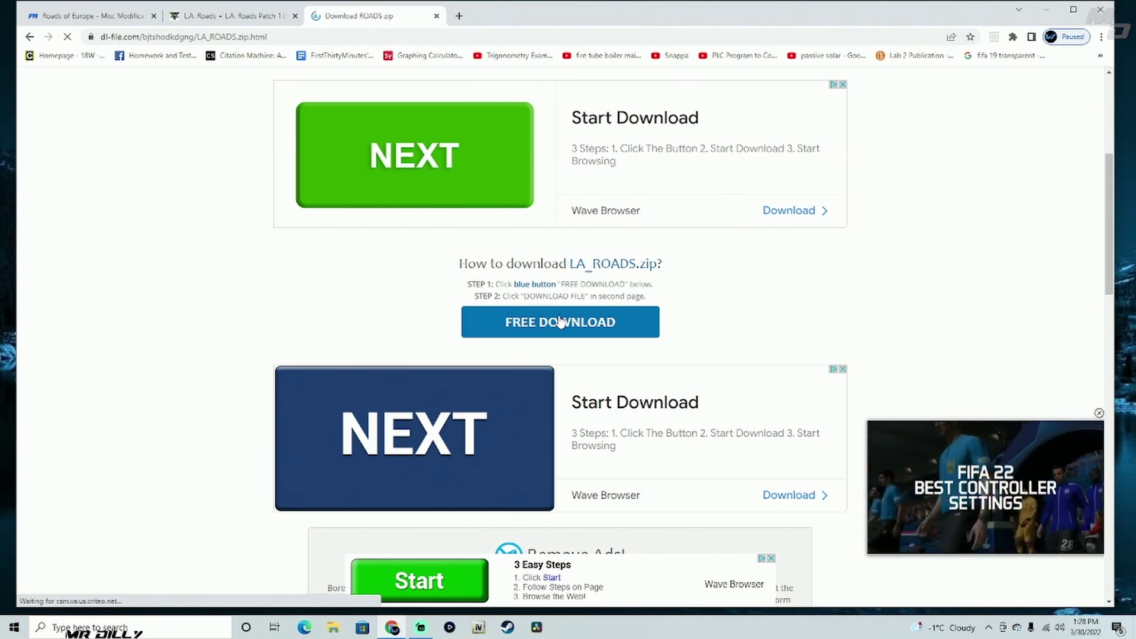
{"action": "scroll", "coordinate": [560, 321], "scroll_direction": "down", "scroll_amount": 2}
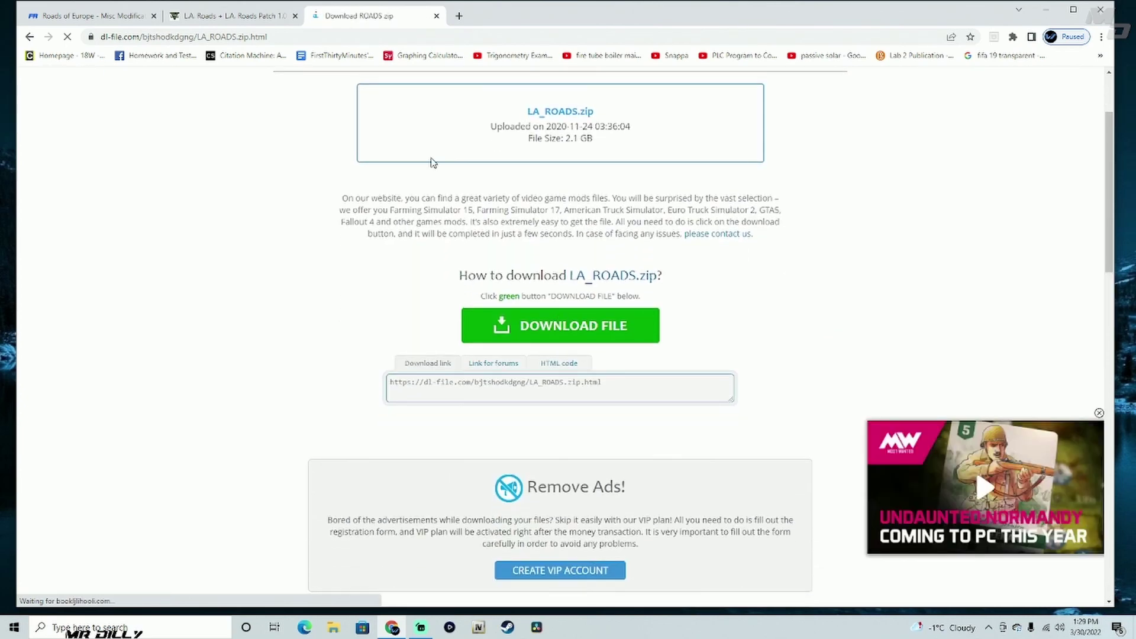
{"action": "scroll", "coordinate": [527, 299], "scroll_direction": "down", "scroll_amount": 3}
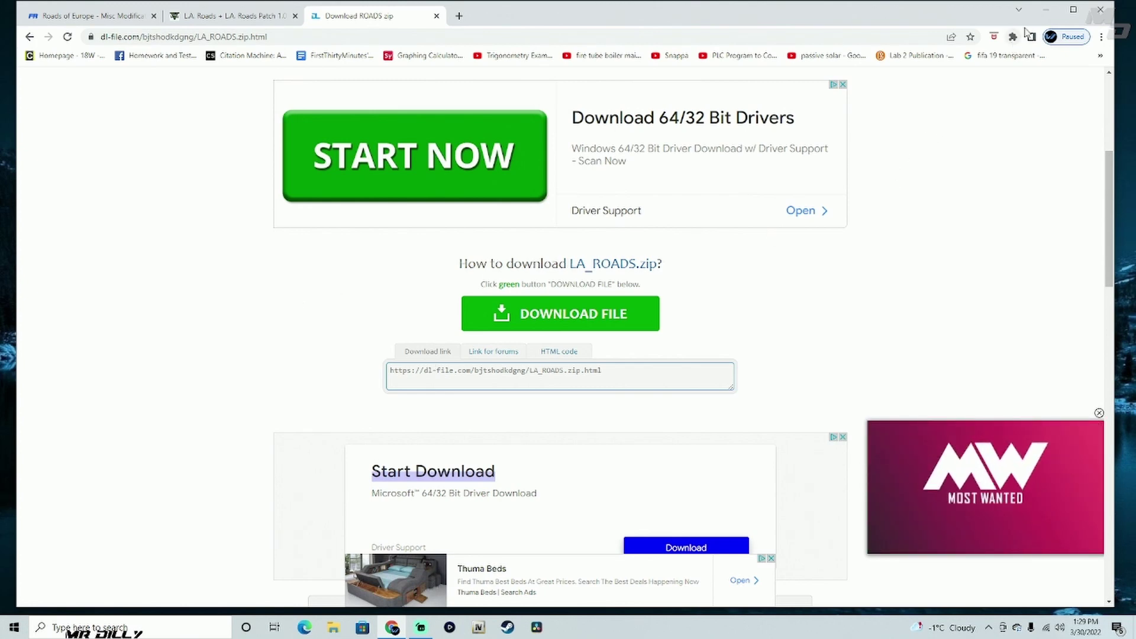
Minimize the browser and open the Grand Theft Auto V folder from the taskbar's recent folders
{"action": "left_click", "coordinate": [1049, 13]}
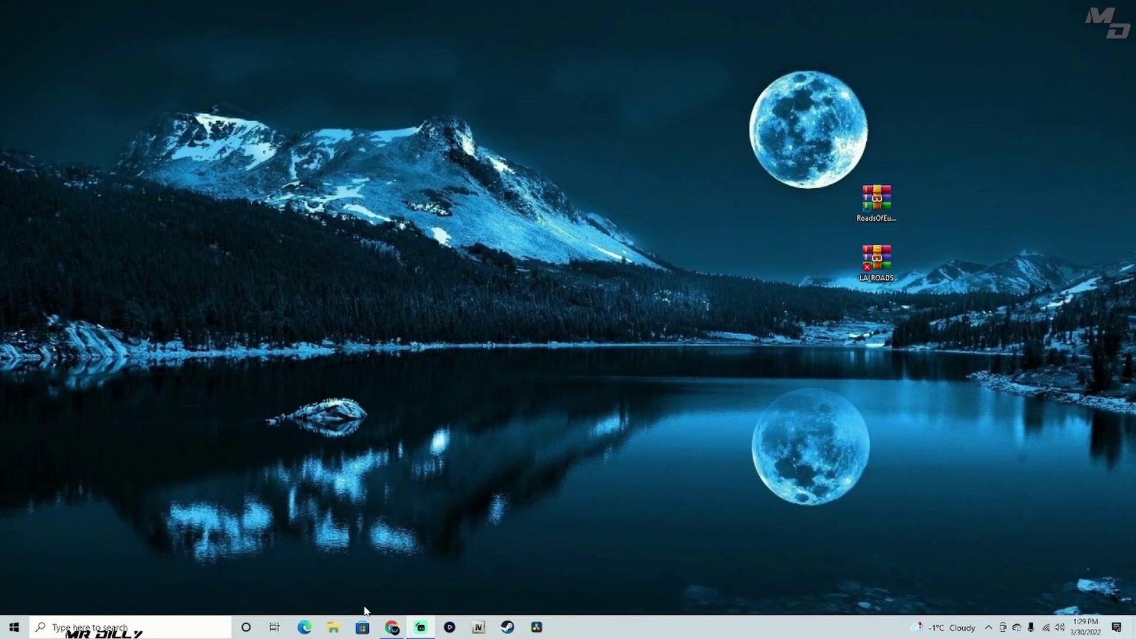
{"action": "right_click", "coordinate": [332, 628]}
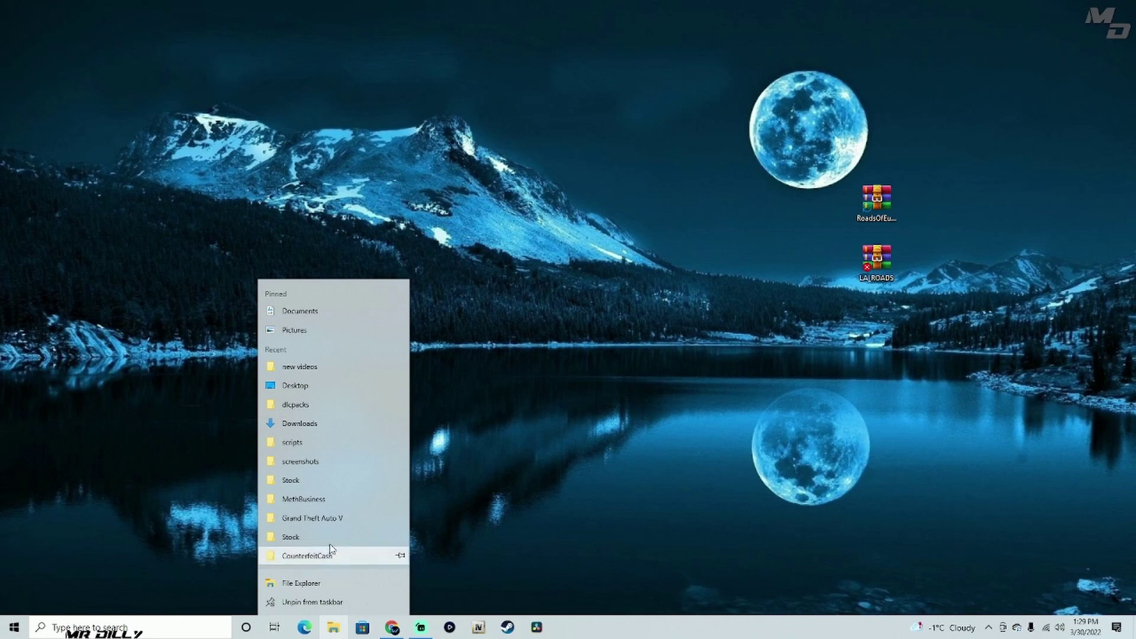
{"action": "left_click", "coordinate": [355, 518]}
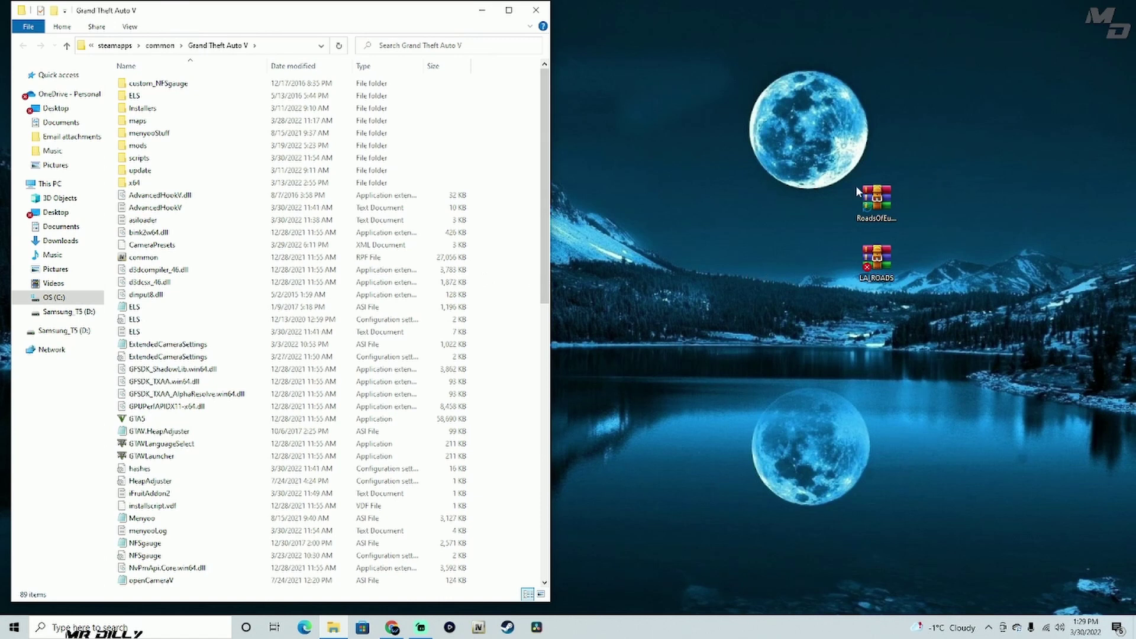
Select the RoadsOfEurope and LA_ROADS archives on the desktop
{"action": "left_click", "coordinate": [877, 205]}
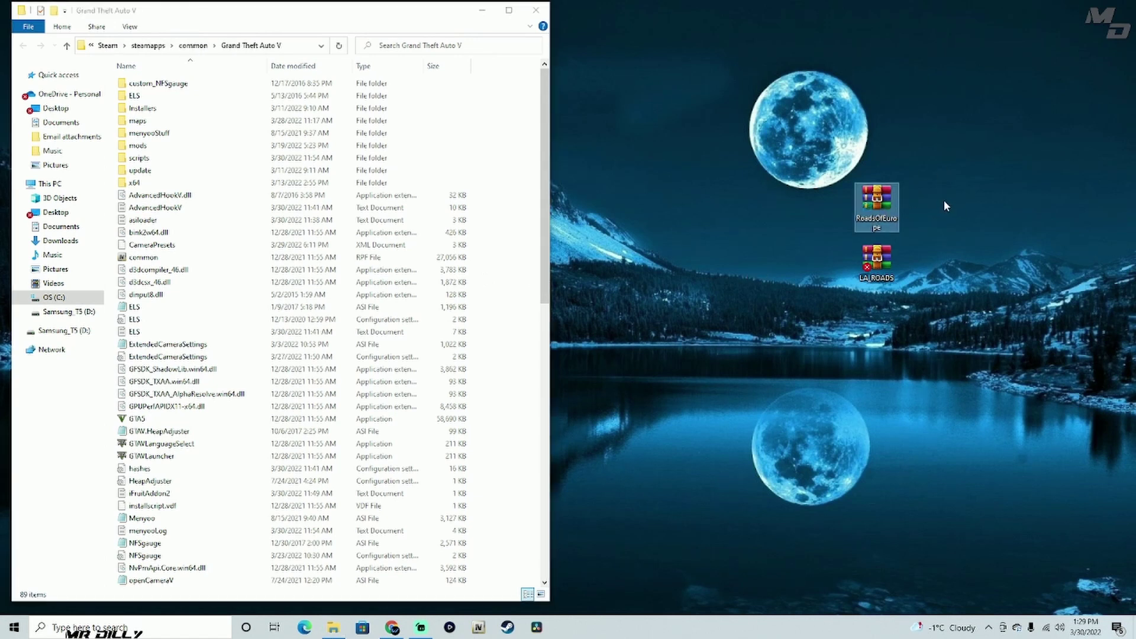
{"action": "left_click", "coordinate": [881, 264]}
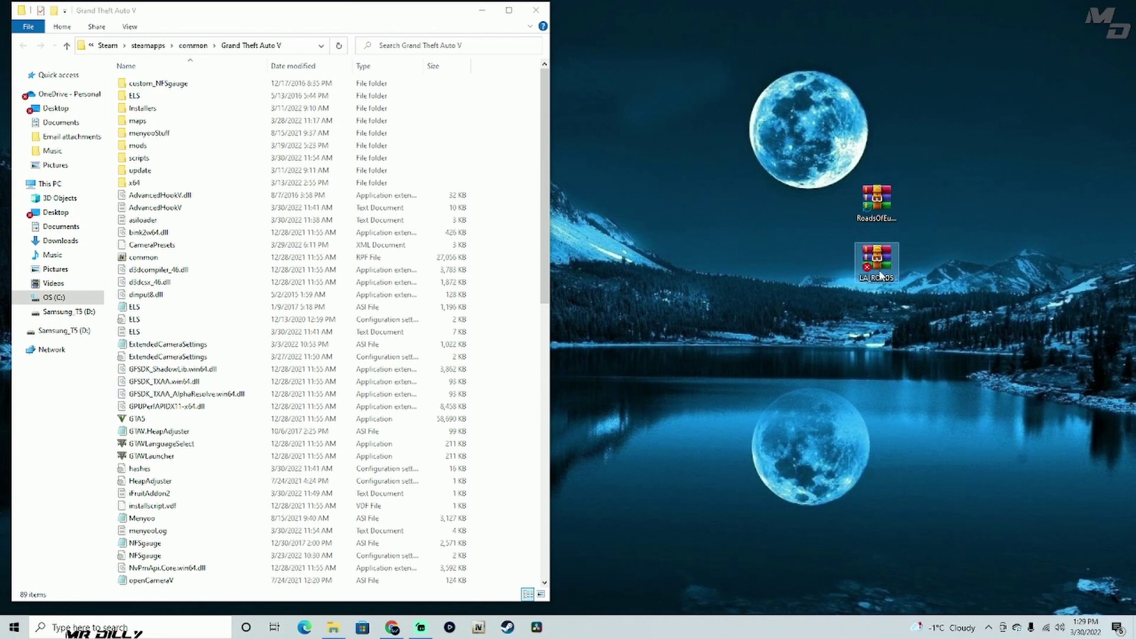
{"action": "mouse_move", "coordinate": [878, 264]}
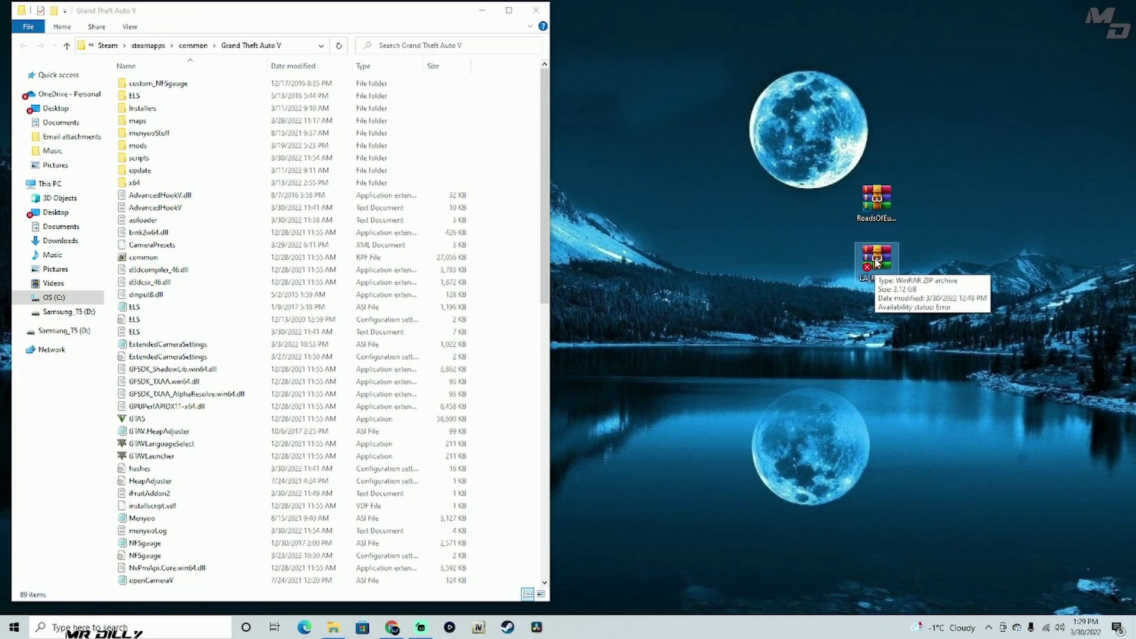
Extract RoadsOfEurope.rar to Desktop\RoadsOfEurope using the WinRAR Wizard
{"action": "double_click", "coordinate": [878, 207]}
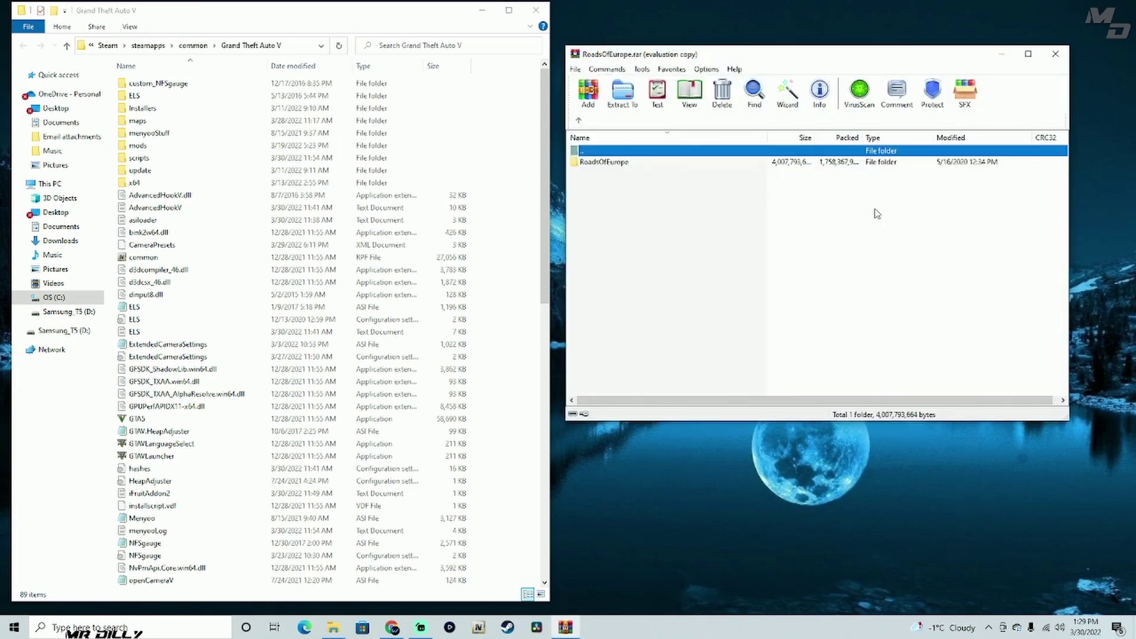
{"action": "left_click", "coordinate": [880, 241]}
{"action": "left_click", "coordinate": [789, 94]}
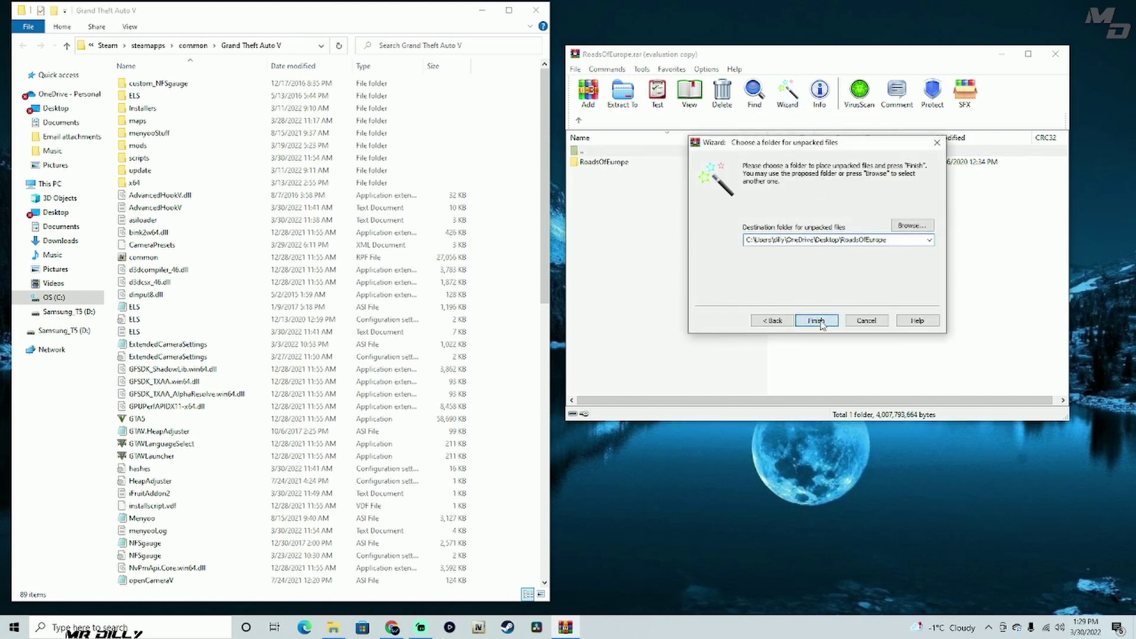
{"action": "left_click", "coordinate": [818, 321]}
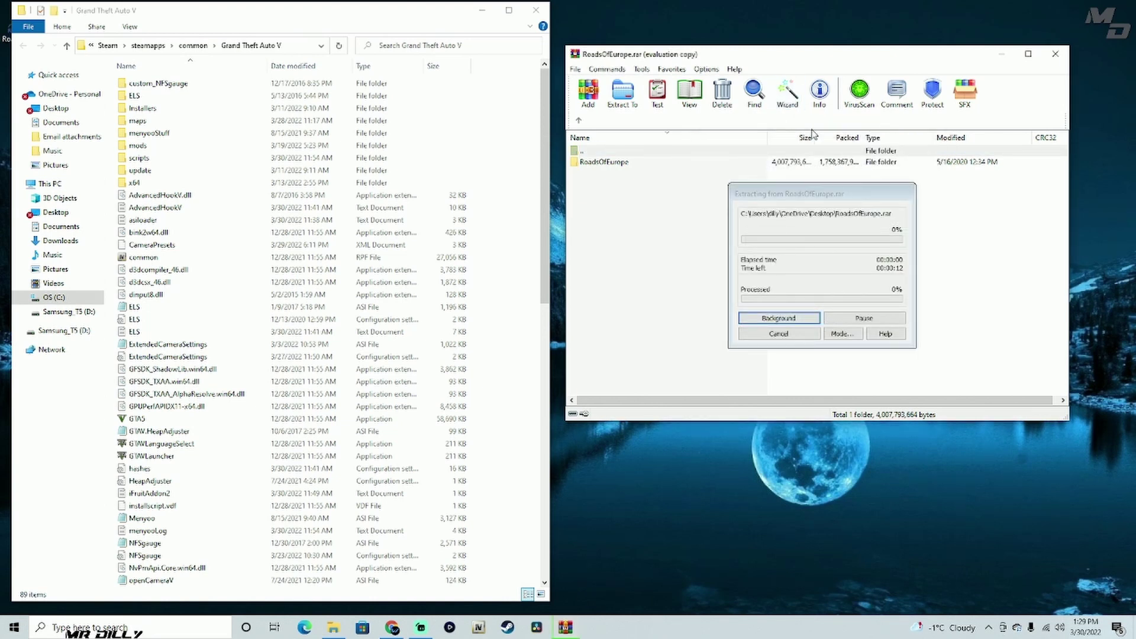
Navigate the game folder to mods\update\x64\dlcpacks
{"action": "left_click", "coordinate": [359, 18]}
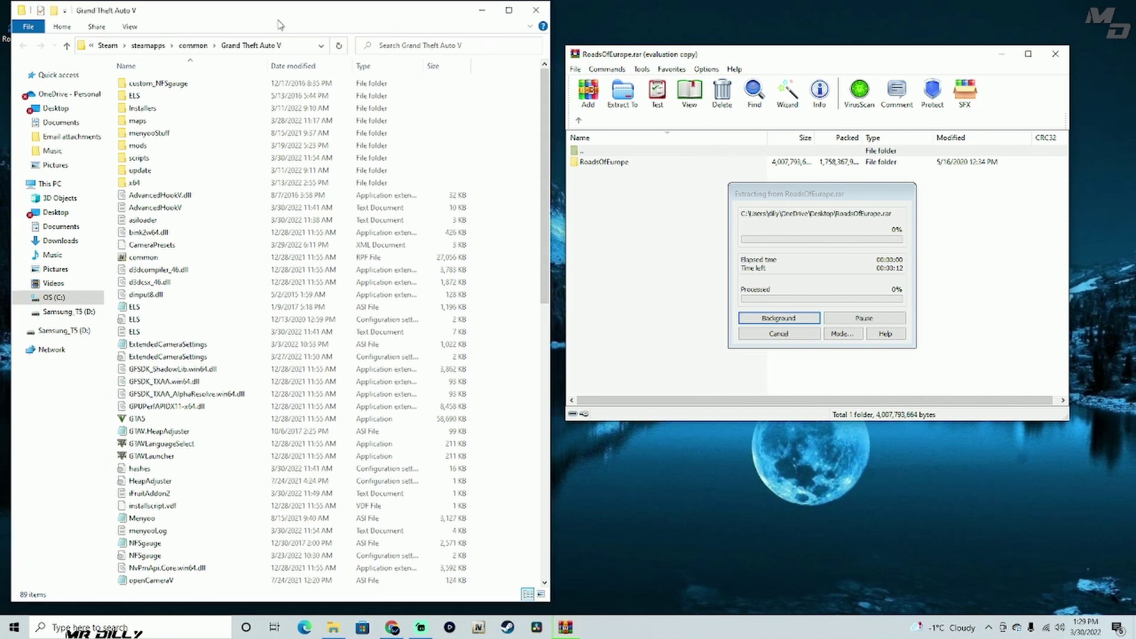
{"action": "left_click", "coordinate": [203, 147]}
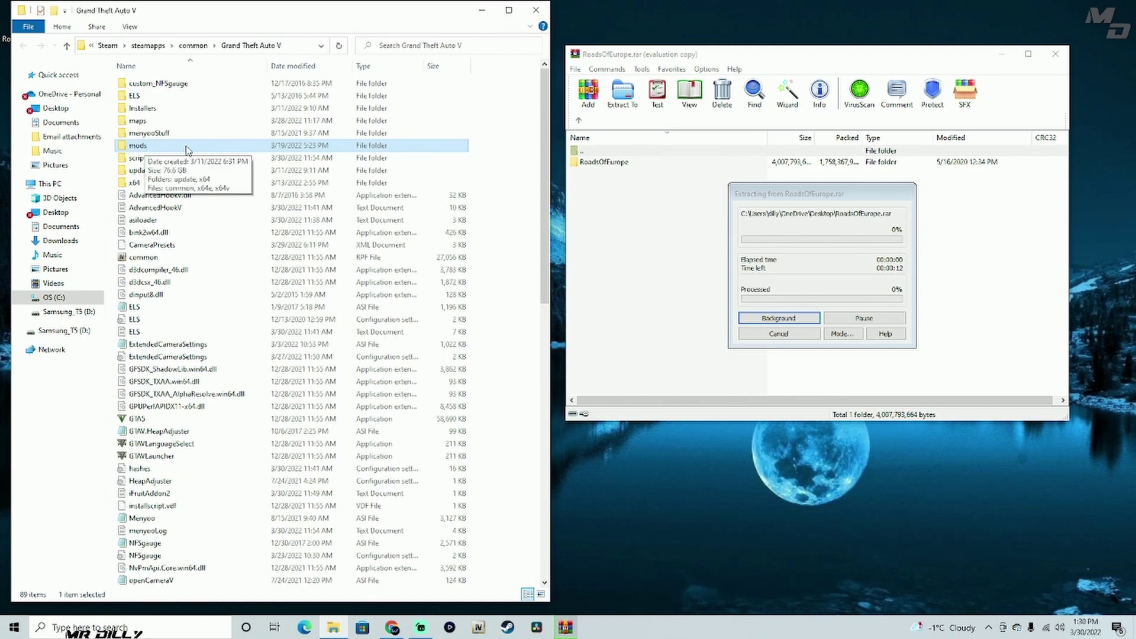
{"action": "double_click", "coordinate": [186, 149]}
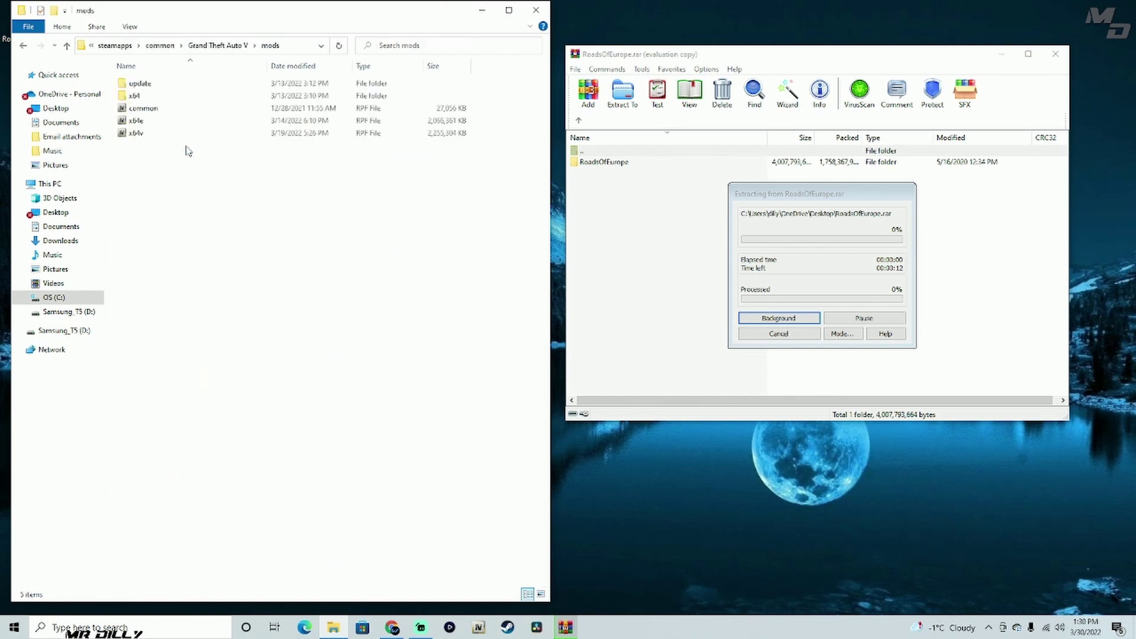
{"action": "double_click", "coordinate": [168, 90]}
{"action": "double_click", "coordinate": [168, 89]}
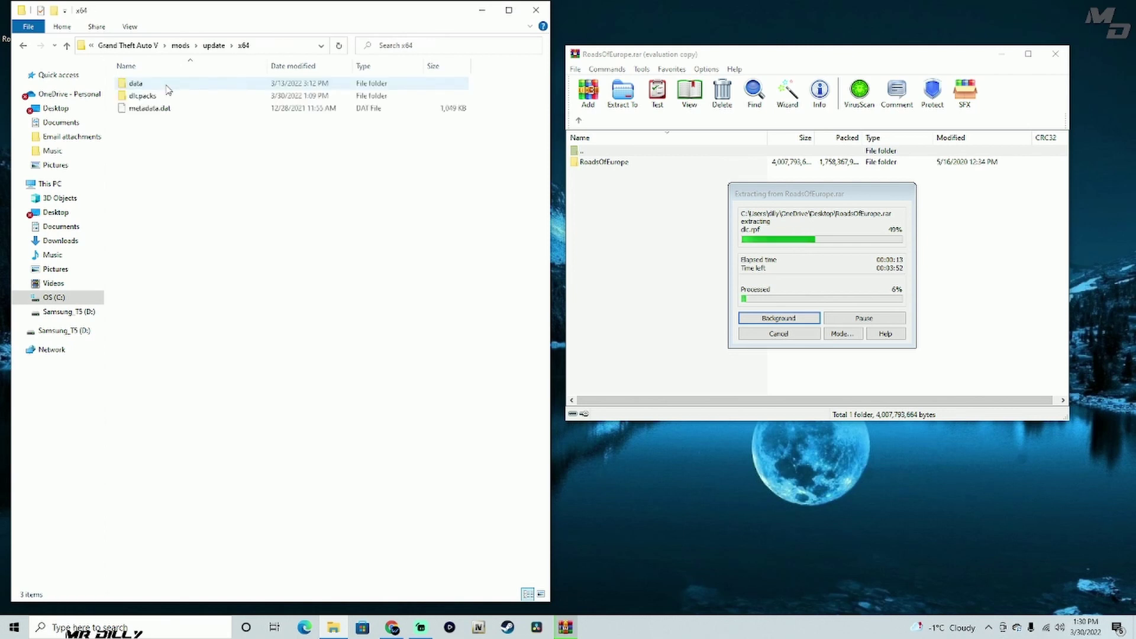
{"action": "double_click", "coordinate": [163, 101]}
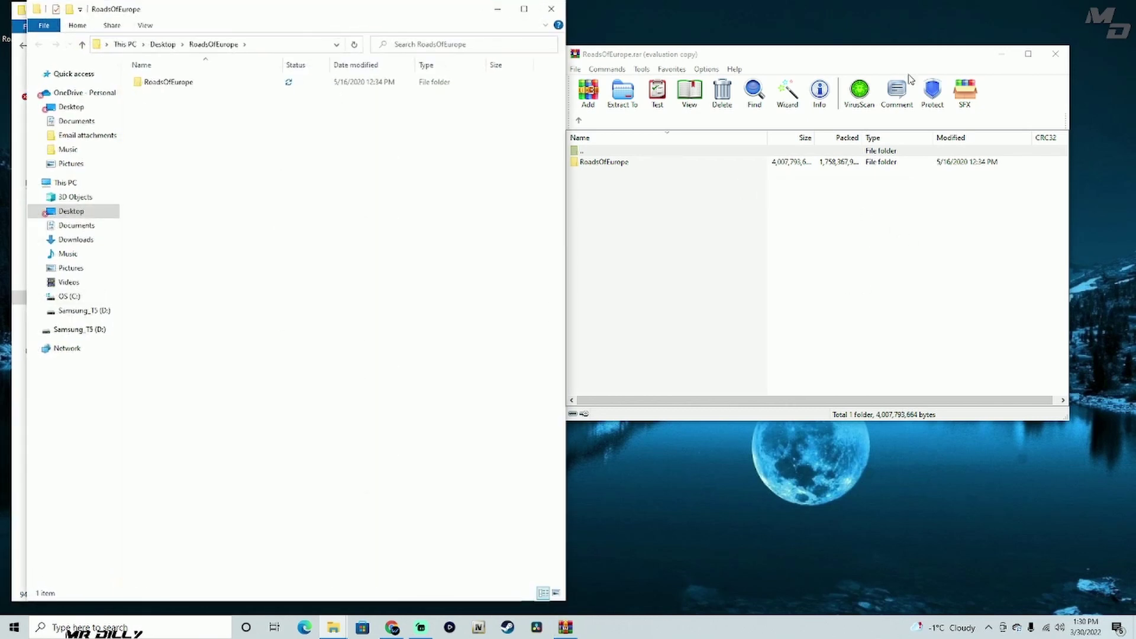
Close the RoadsOfEurope archive and place the two Explorer windows side by side
{"action": "left_click", "coordinate": [1058, 58]}
{"action": "left_click", "coordinate": [1057, 58]}
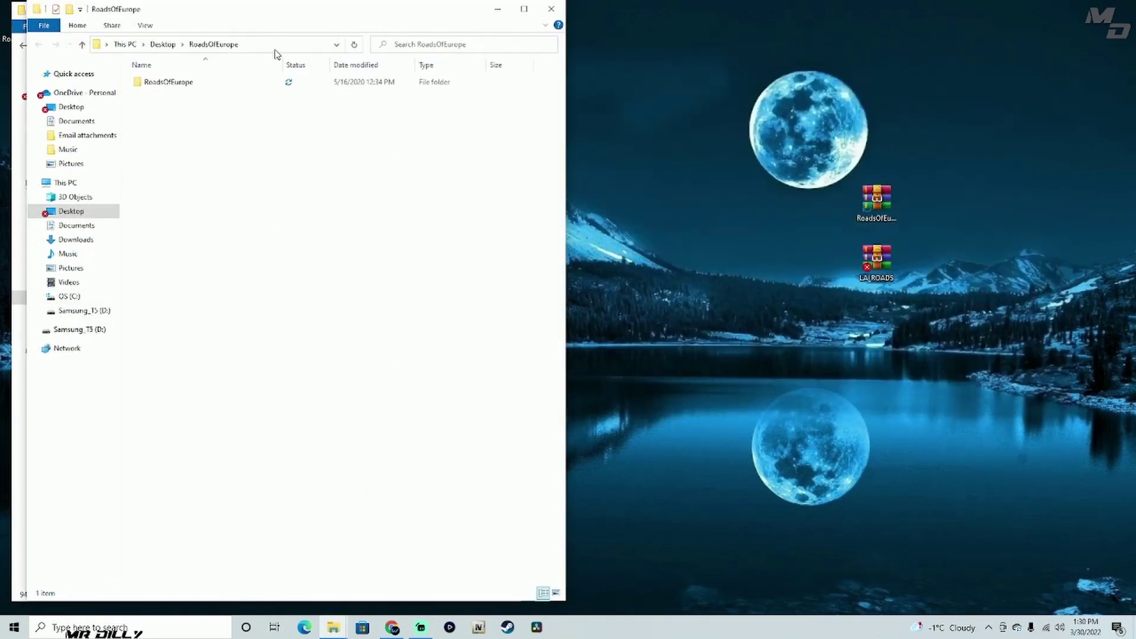
{"action": "left_click_drag", "start_coordinate": [223, 13], "coordinate": [755, 16]}
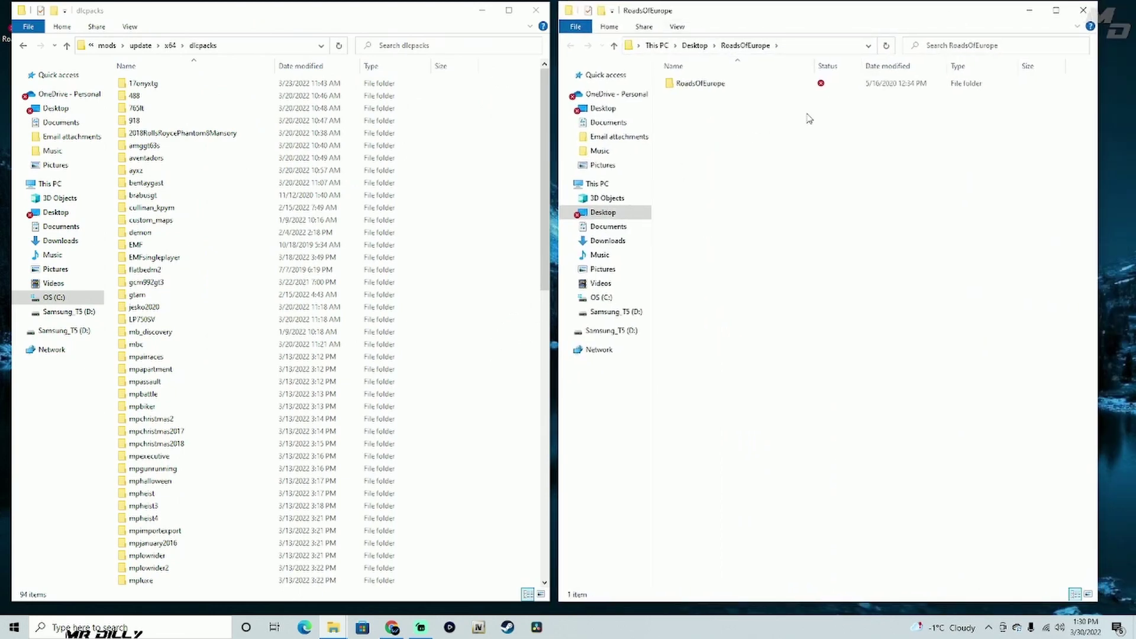
{"action": "mouse_move", "coordinate": [857, 20]}
{"action": "left_mouse_down"}
{"action": "mouse_move", "coordinate": [936, 29]}
{"action": "mouse_move", "coordinate": [867, 28]}
{"action": "left_mouse_up"}
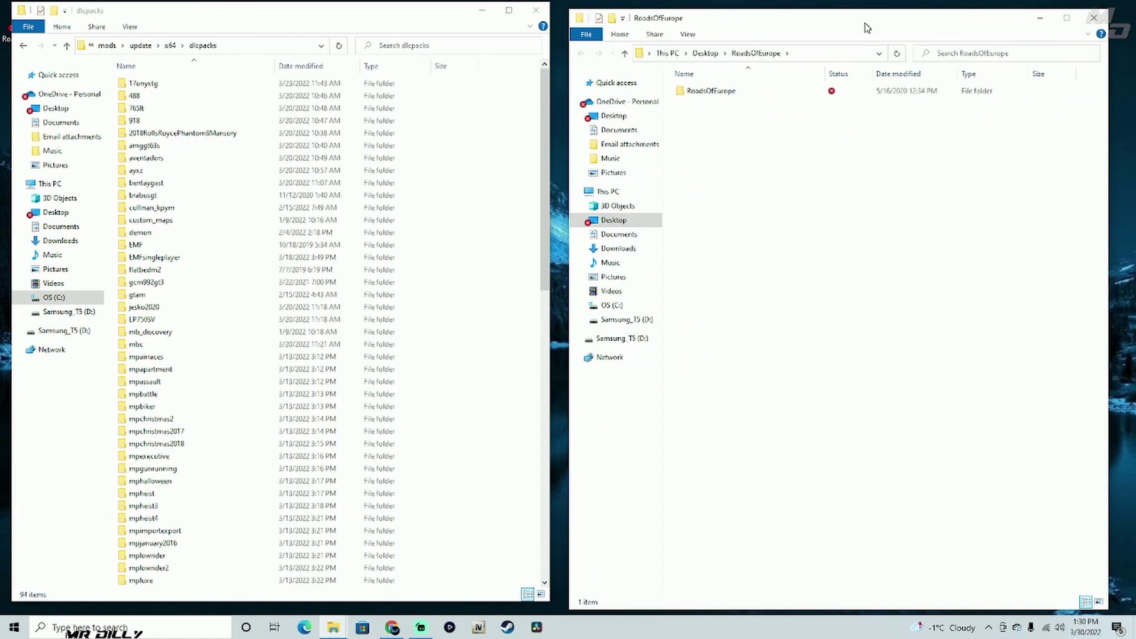
Drag the RoadsOfEurope folder into dlcpacks and close the Desktop folder window
{"action": "double_click", "coordinate": [752, 94]}
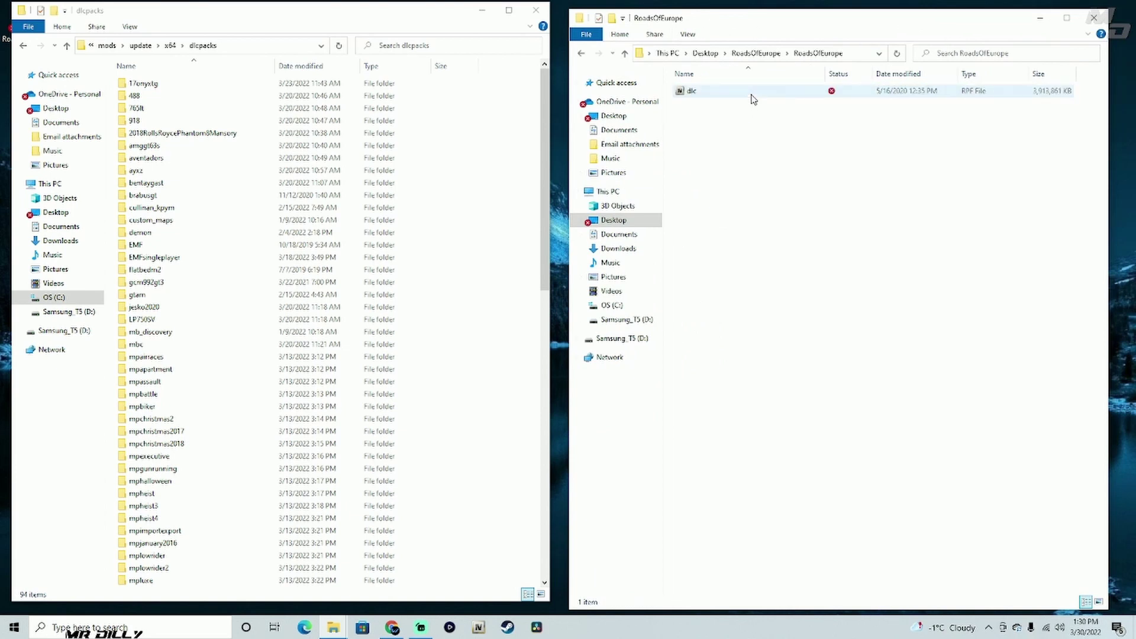
{"action": "left_click", "coordinate": [625, 55]}
{"action": "left_click_drag", "start_coordinate": [812, 96], "coordinate": [495, 223]}
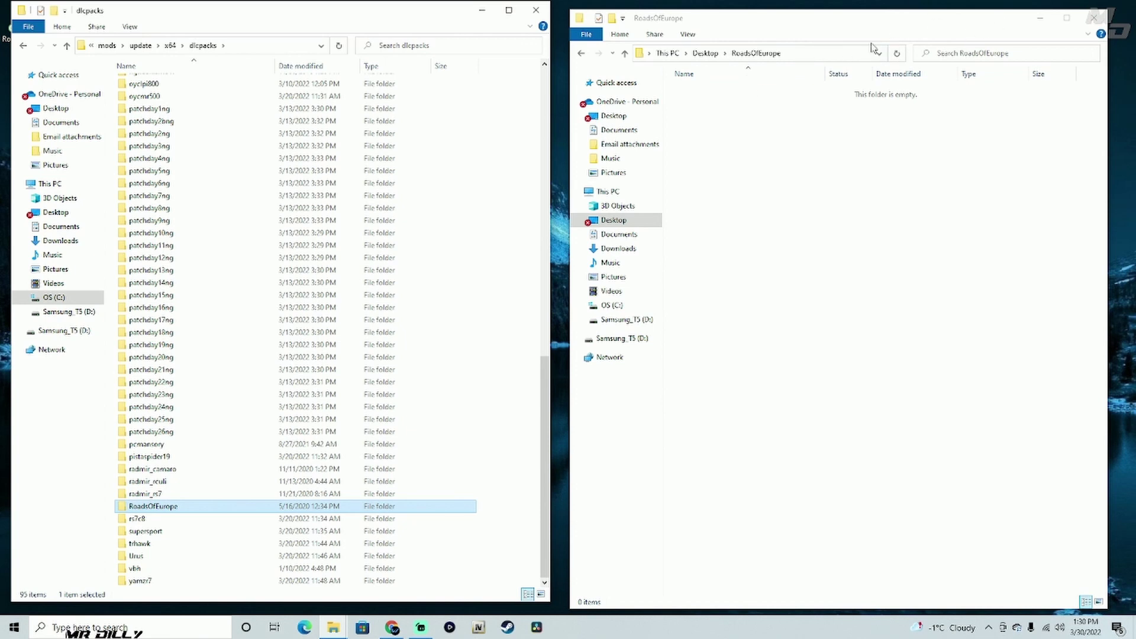
{"action": "left_click", "coordinate": [1094, 17]}
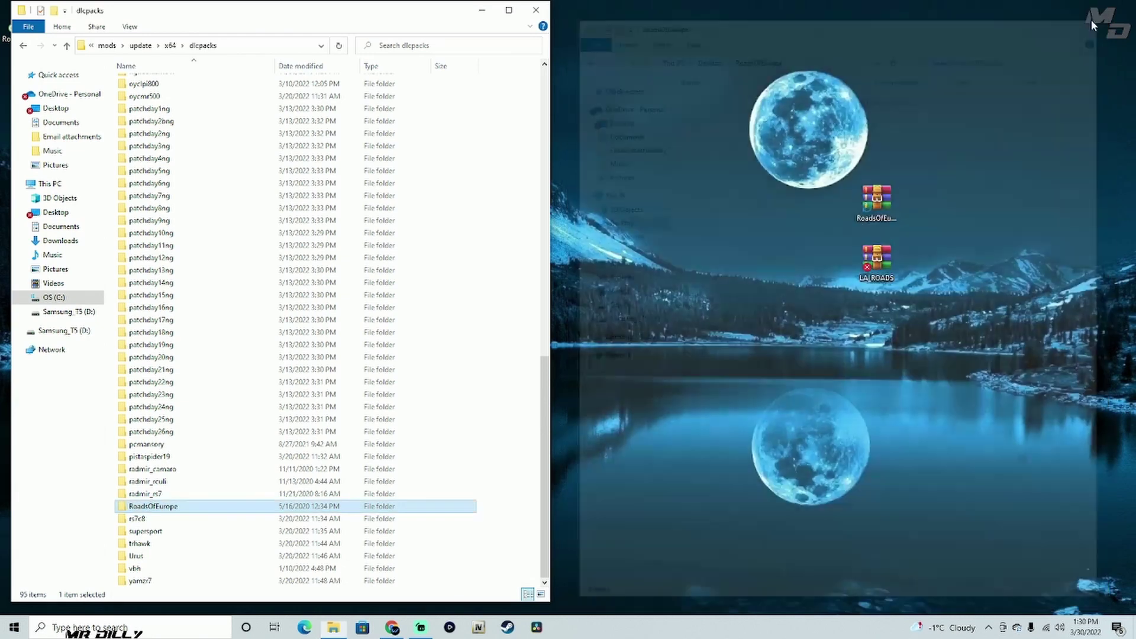
{"action": "left_click", "coordinate": [883, 261]}
{"action": "double_click", "coordinate": [883, 260]}
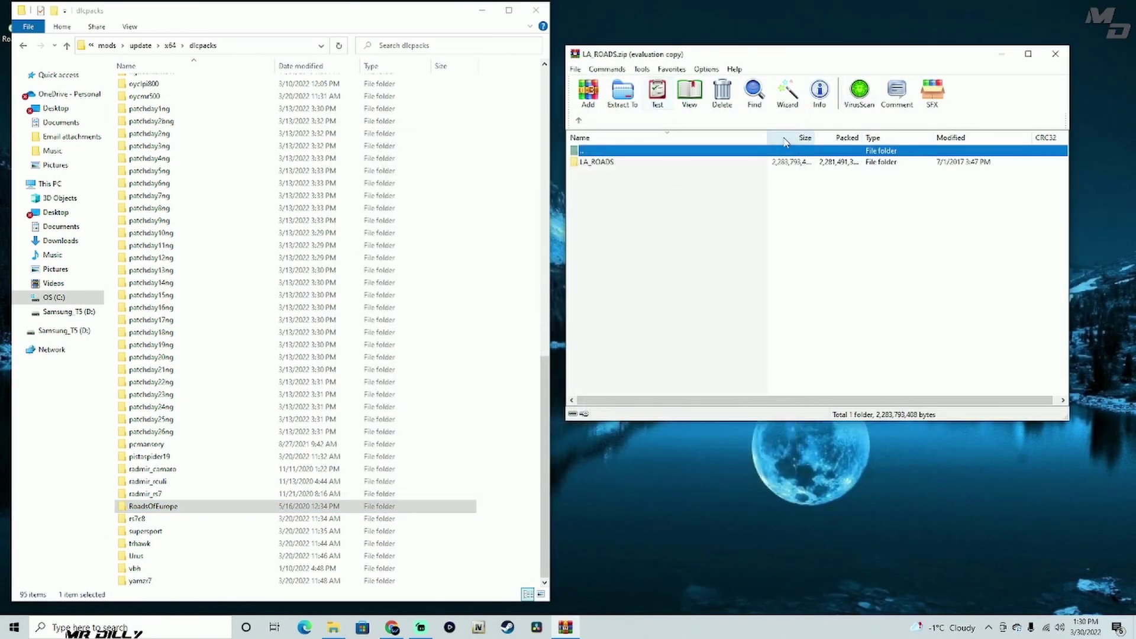
{"action": "left_click", "coordinate": [729, 166]}
{"action": "left_click_drag", "start_coordinate": [731, 171], "coordinate": [685, 200]}
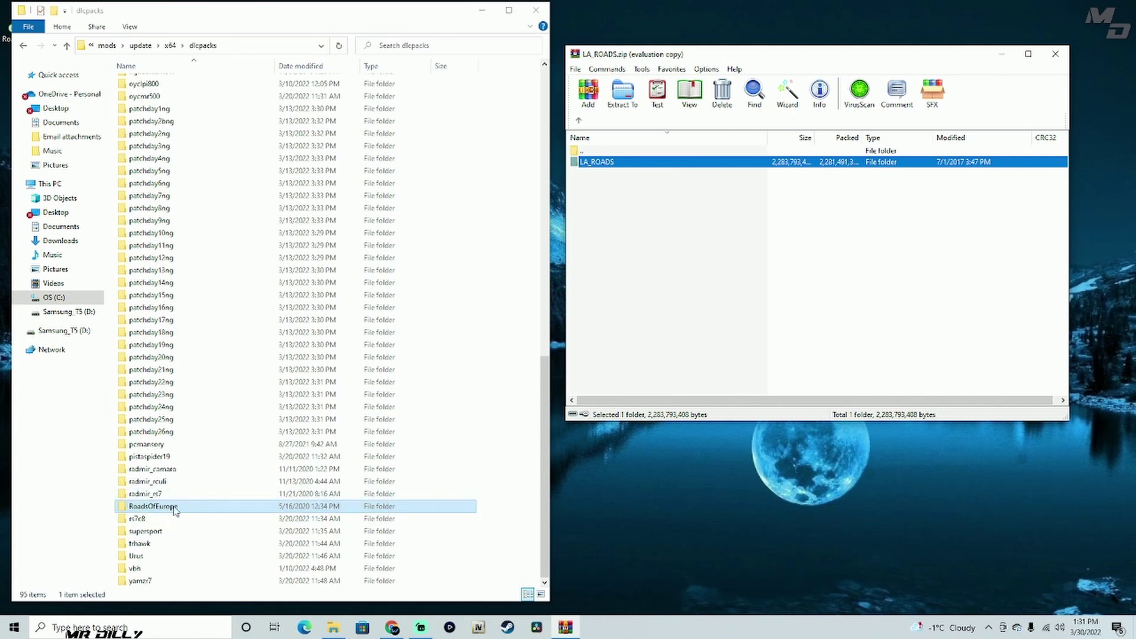
{"action": "left_click", "coordinate": [1056, 54]}
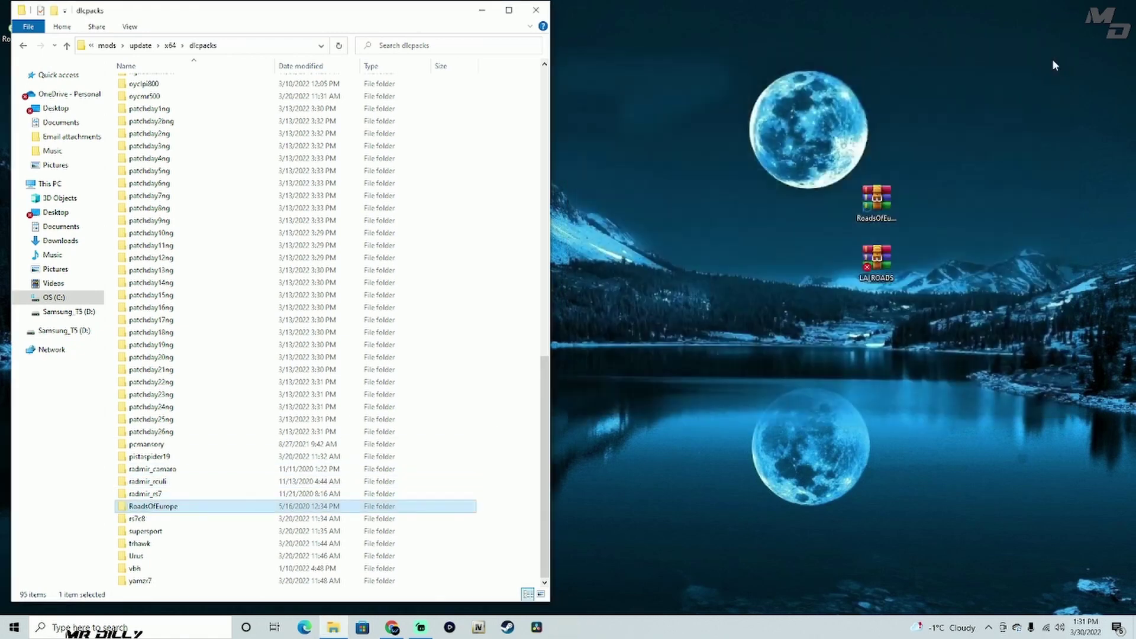
{"action": "left_click", "coordinate": [478, 631]}
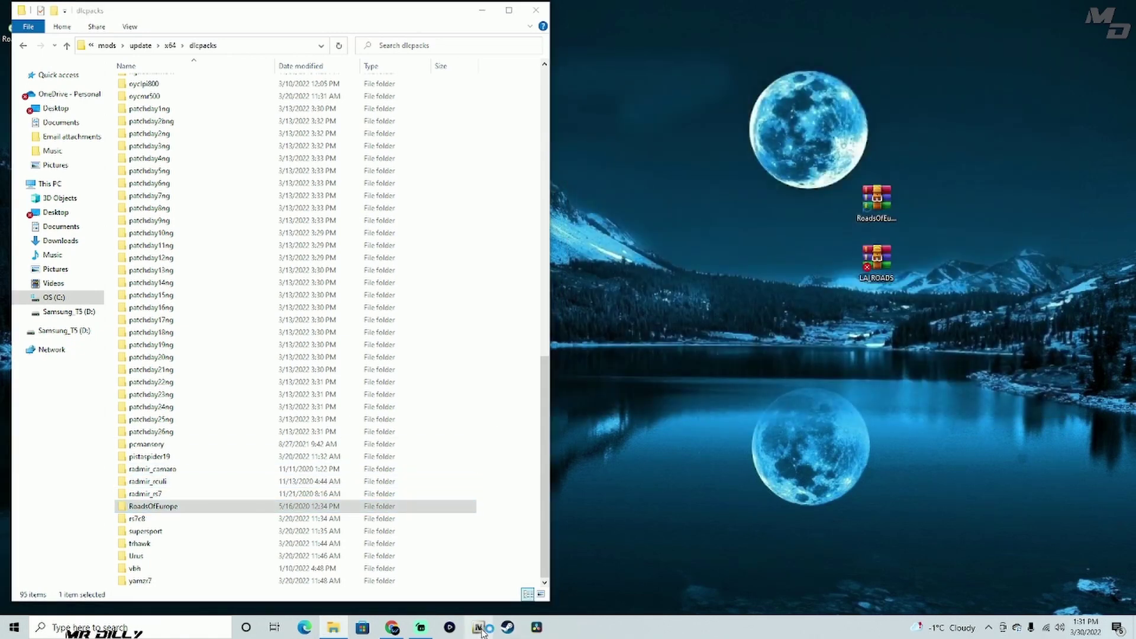